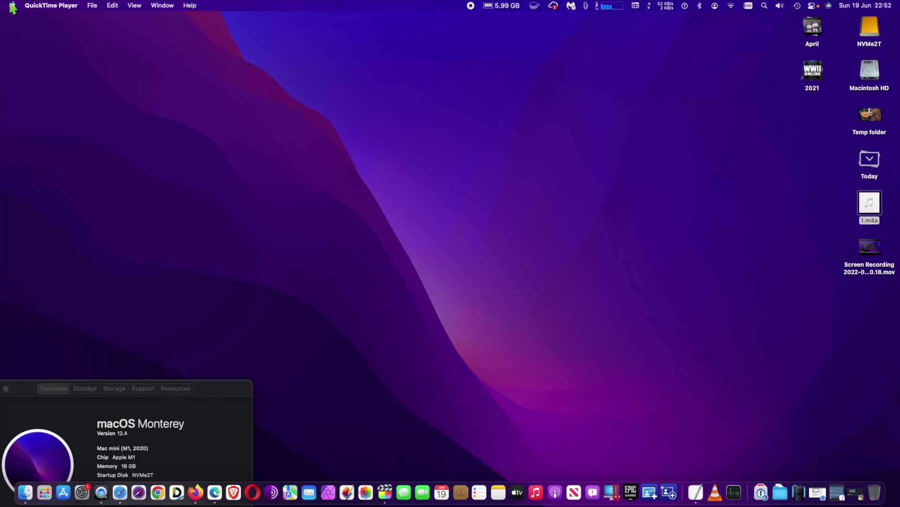
# Step: Open the Apple menu from the Finder desktop to reach System Preferences
pyautogui.click(13, 5)
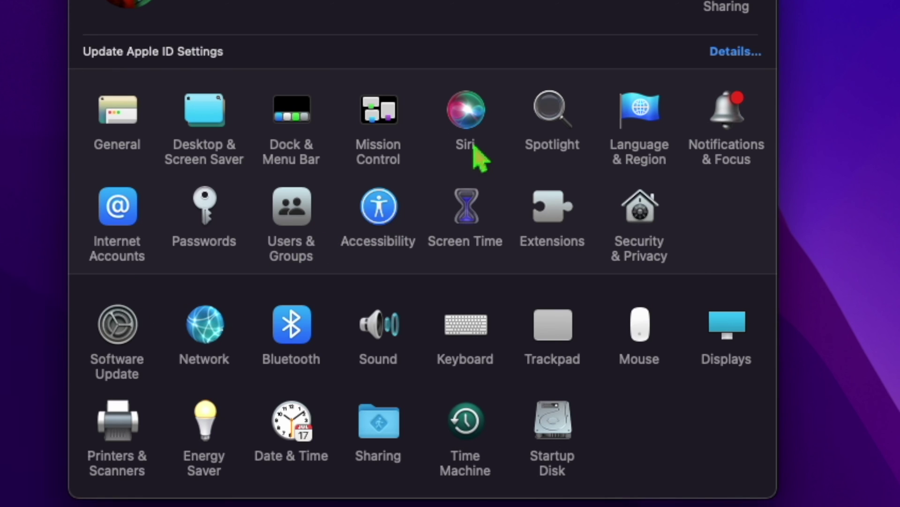
# Step: Uncheck 'Enable Ask Siri' in the Siri pane and close the System Preferences window
pyautogui.click(466, 120)
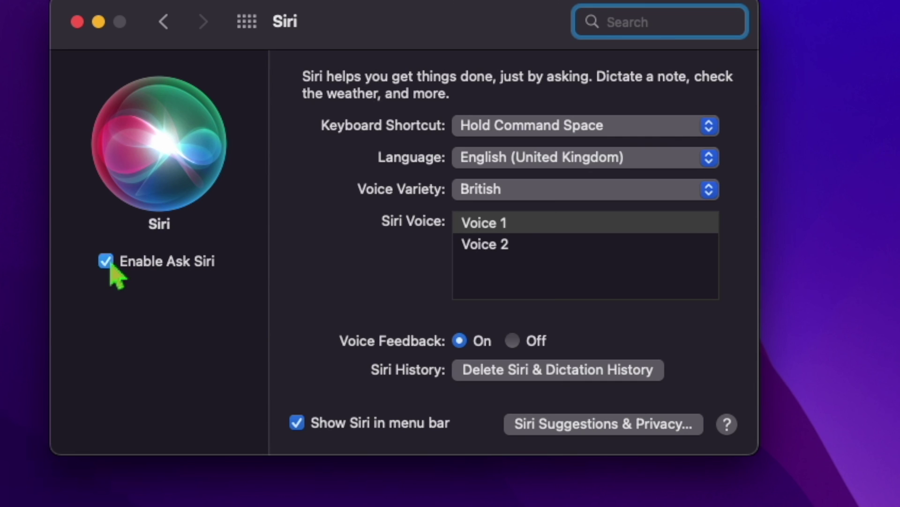
pyautogui.click(107, 262)
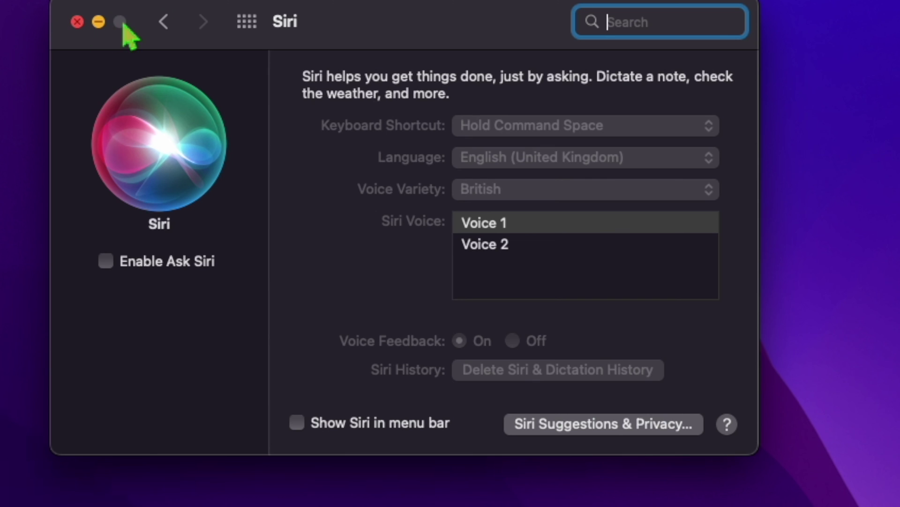
pyautogui.click(77, 21)
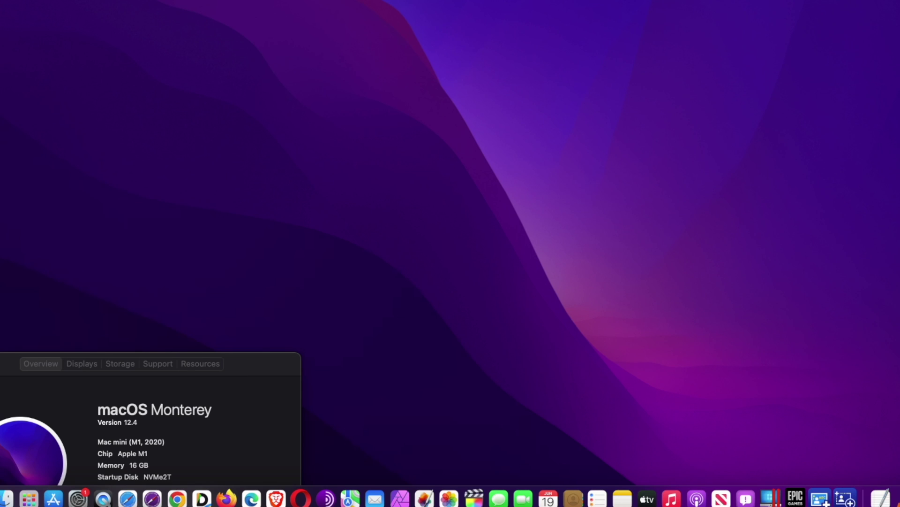